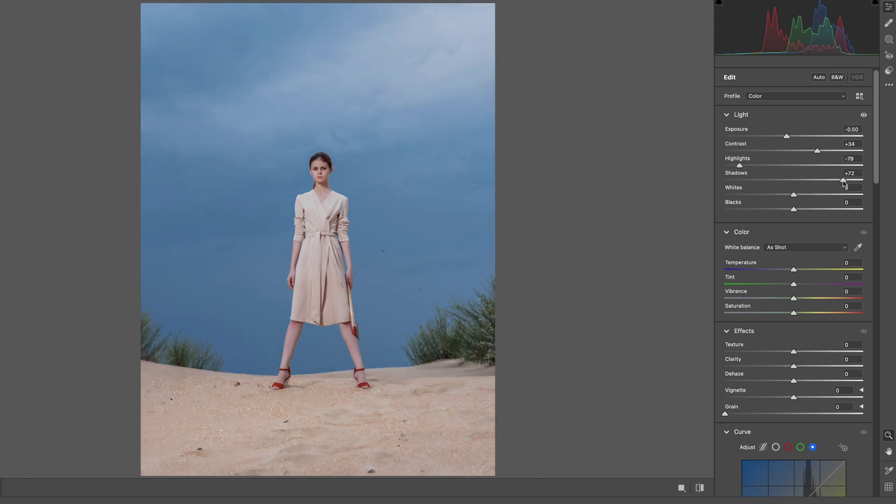
Set Shadows to +74, Whites to -32 and Blacks to -18 in the Light settings
left_click_drag(793, 194, 785, 211)
scroll(788, 321, "down", 2)
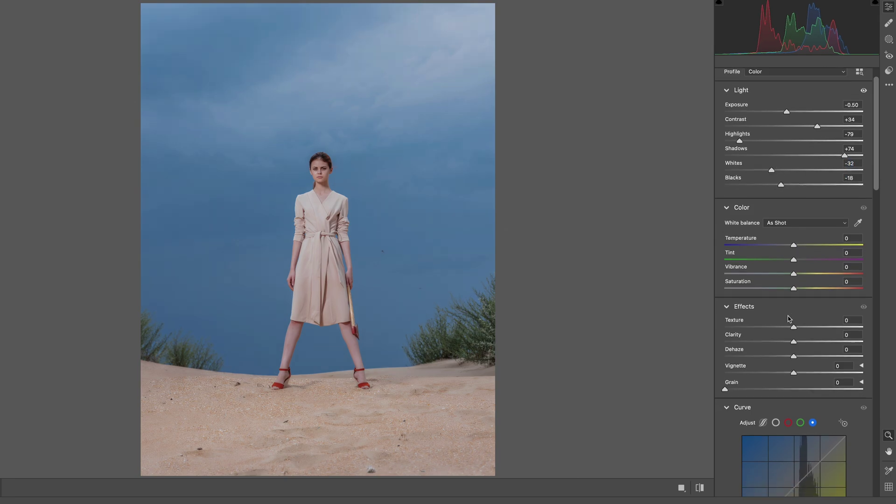
Set Tint -12, Vibrance +23 and Saturation -14 for the color, and Clarity -7, Dehaze +23 and Vignette -5 for the effects
left_click_drag(793, 249, 810, 298)
scroll(785, 279, "down", 2)
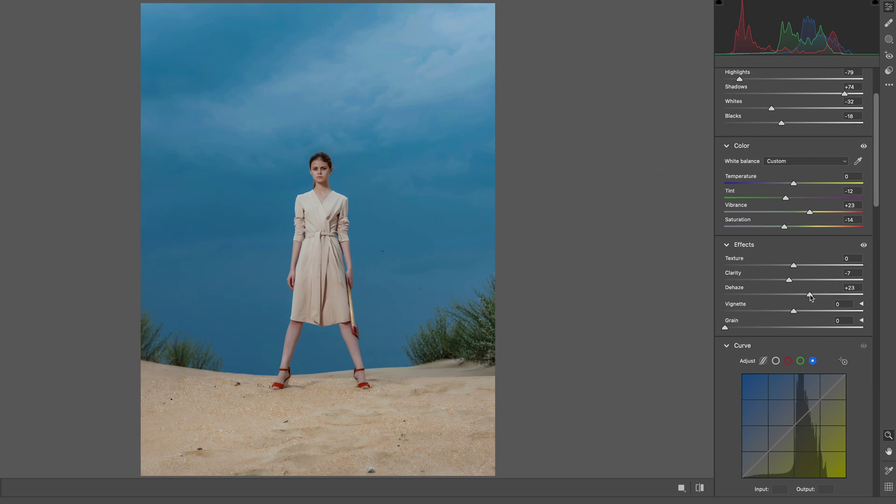
scroll(810, 297, "down", 2)
left_click_drag(794, 267, 792, 272)
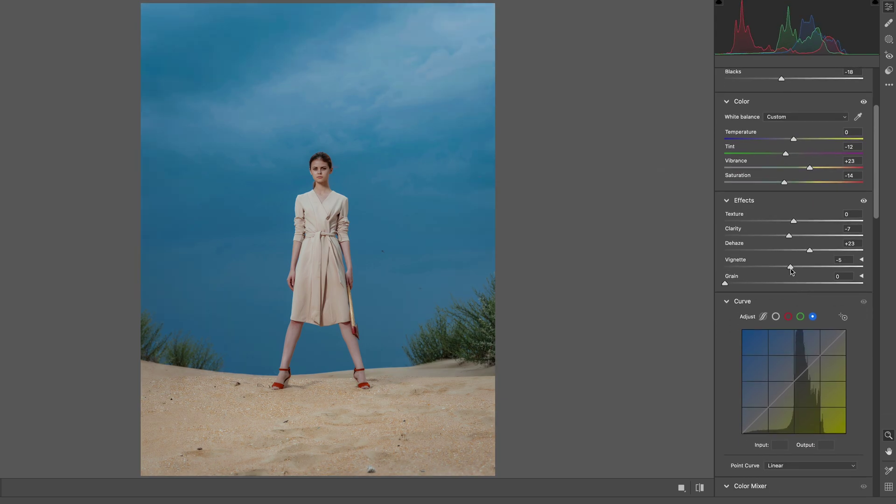
scroll(791, 272, "down", 1)
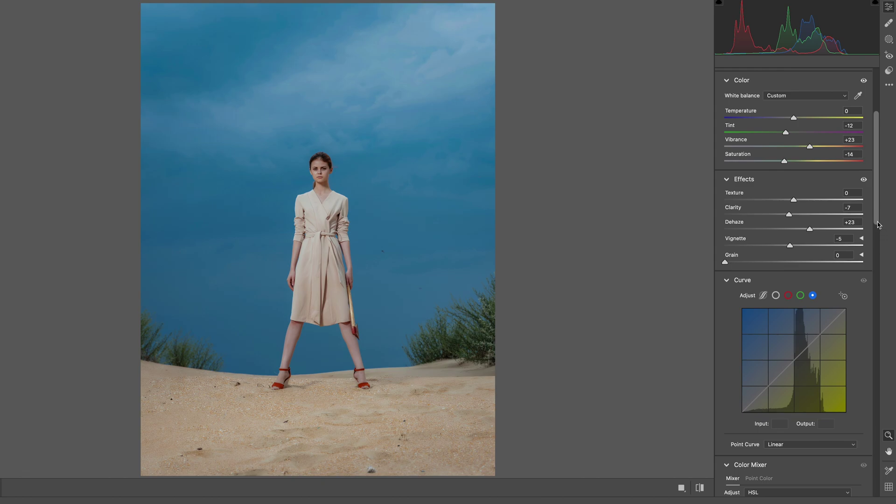
Set the Color Mixer hues: Reds +16, Oranges -12, Yellows -58, Greens -100, Aquas -10, Blues -62, Purples +21, Magentas +20
left_click_drag(879, 225, 886, 343)
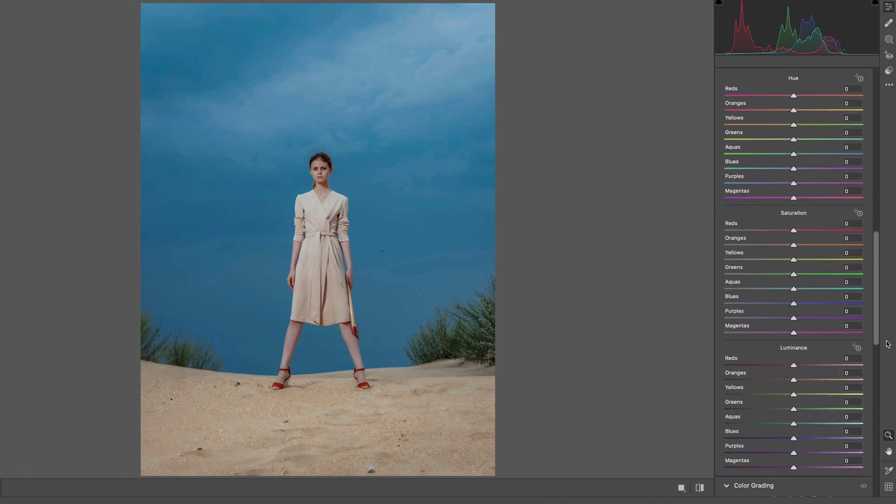
left_click_drag(793, 96, 710, 136)
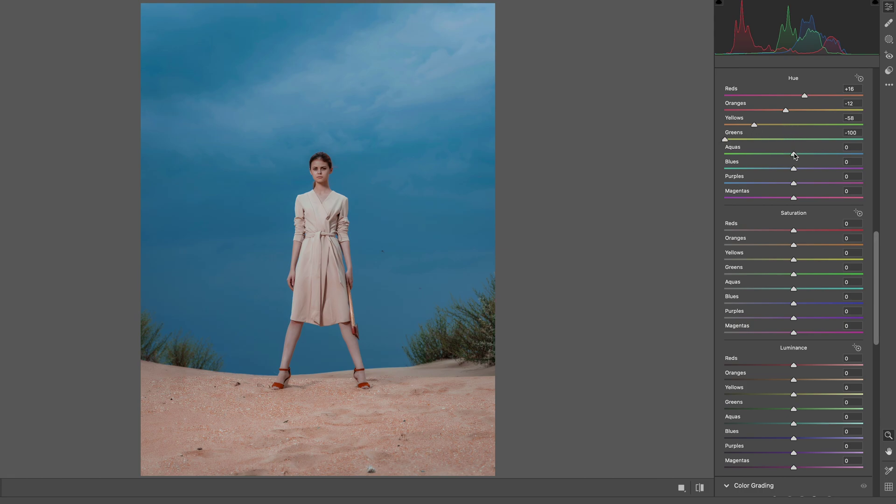
left_click_drag(795, 154, 810, 200)
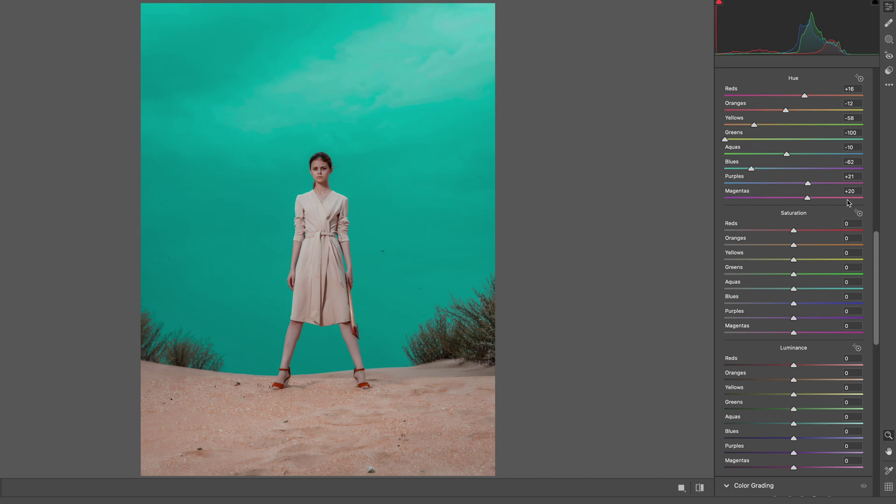
Set the Color Mixer saturation: Reds -42, Oranges -37, Yellows -100, Greens -88, Aquas -36, Blues -84, Purples -100, Magentas -54
left_click_drag(794, 230, 692, 261)
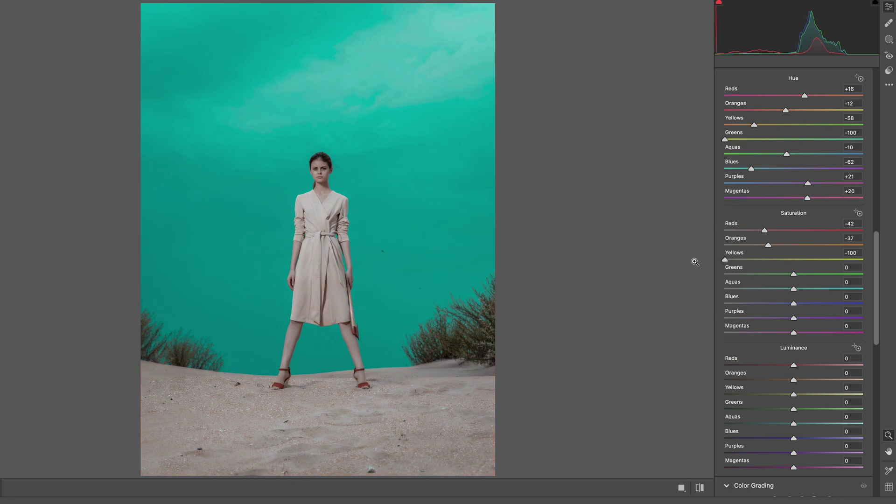
left_click_drag(794, 274, 732, 275)
left_click_drag(793, 289, 736, 303)
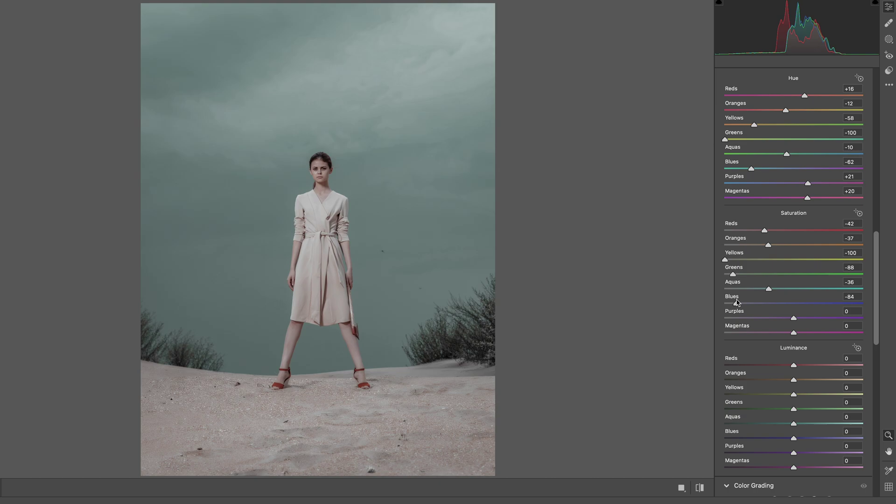
left_click_drag(795, 321, 695, 324)
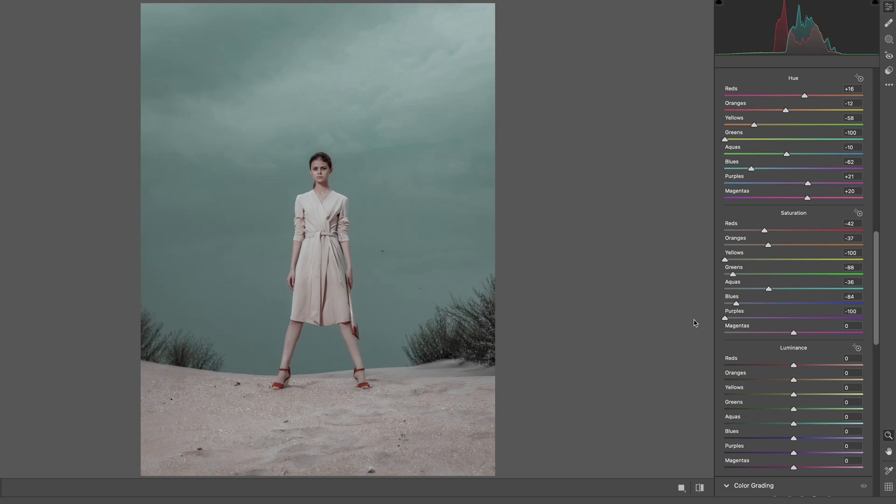
left_click_drag(795, 334, 758, 334)
Set the Color Mixer luminance: Reds -42, Oranges -6, Yellows -8, Greens -40, Aquas -8, Blues -32, Purples -32, Magentas -41
scroll(787, 343, "down", 3)
left_click_drag(794, 310, 768, 413)
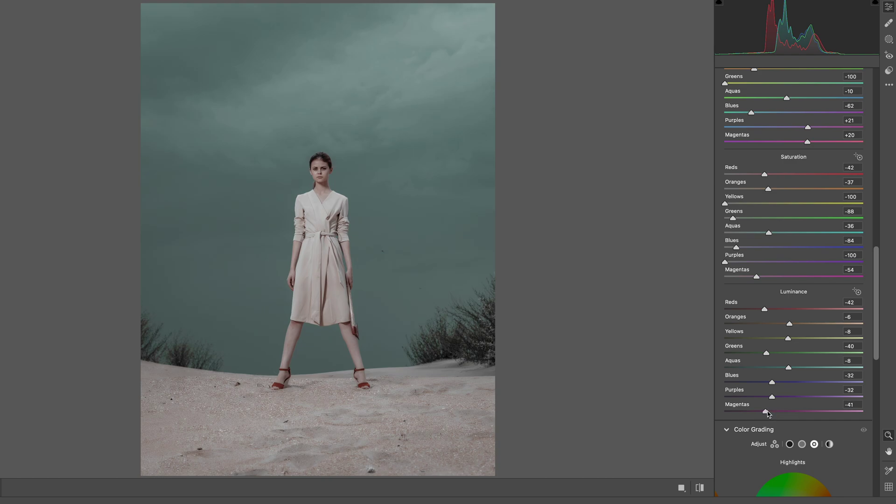
Grade the shadows teal with hue 170, saturation 21 and luminance +19, and the highlights magenta with hue 303 and saturation 12
scroll(868, 364, "down", 8)
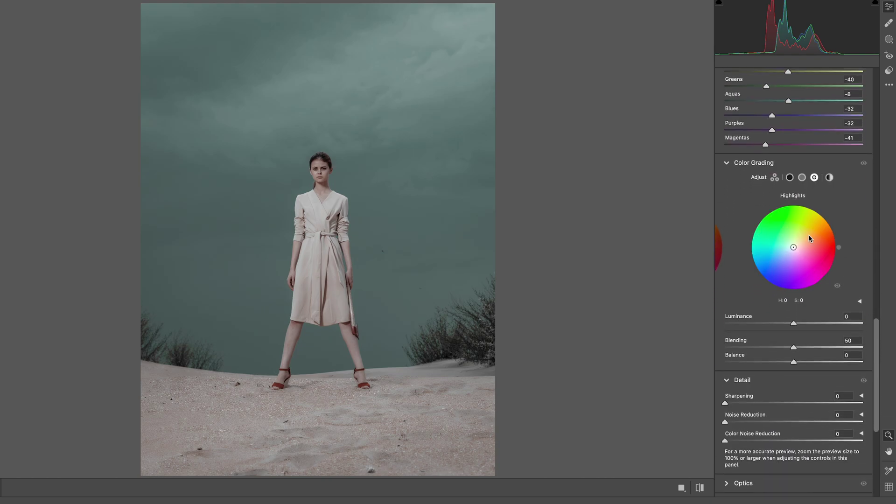
left_click(790, 177)
left_click_drag(793, 247, 748, 244)
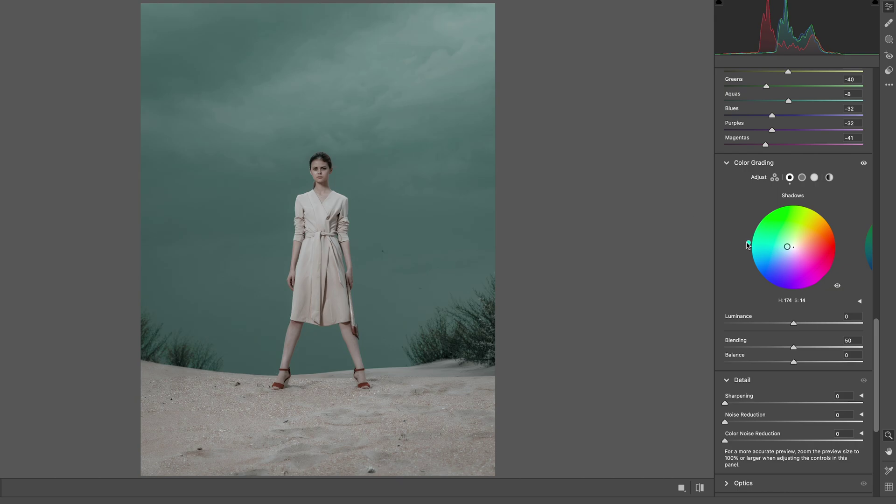
left_click_drag(784, 249, 784, 246)
left_click_drag(793, 324, 809, 327)
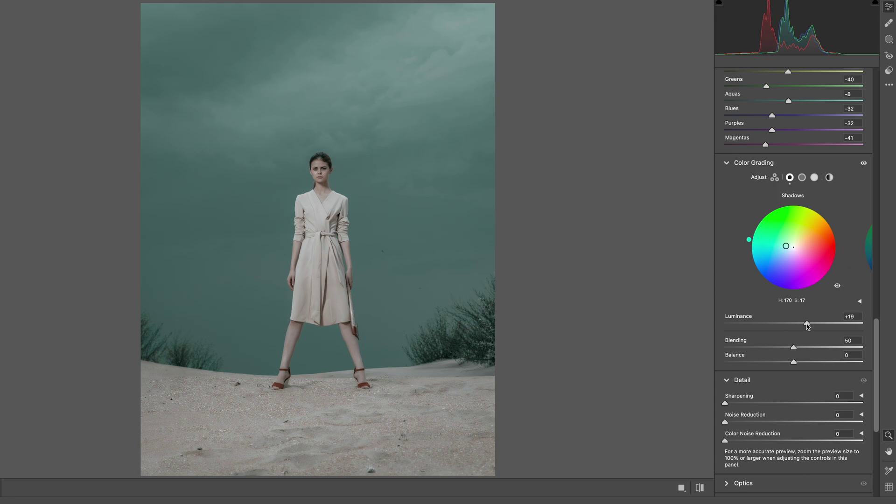
left_click(814, 178)
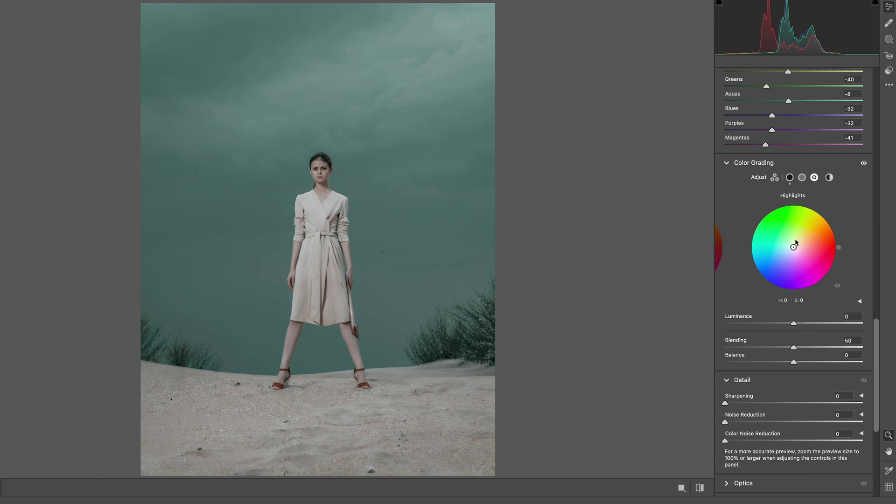
left_click_drag(789, 243, 794, 252)
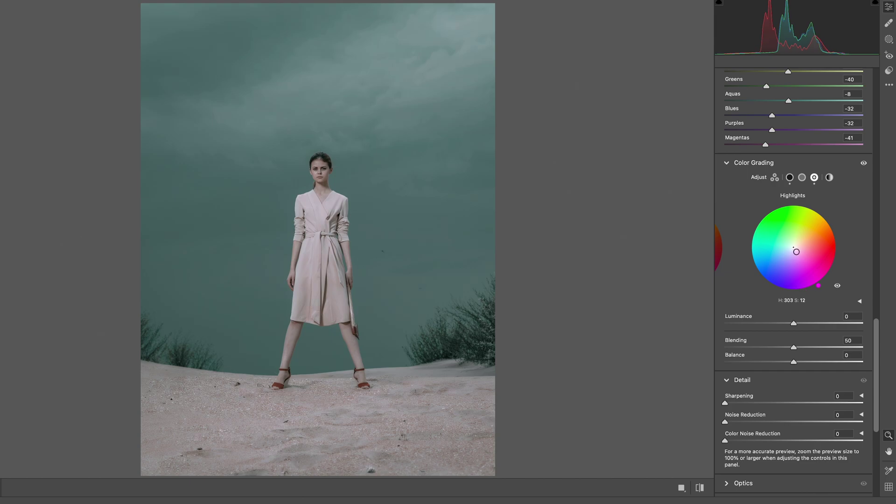
Grade the shadows blue with hue 220 and saturation 13, and set their luminance to -30
left_click(790, 177)
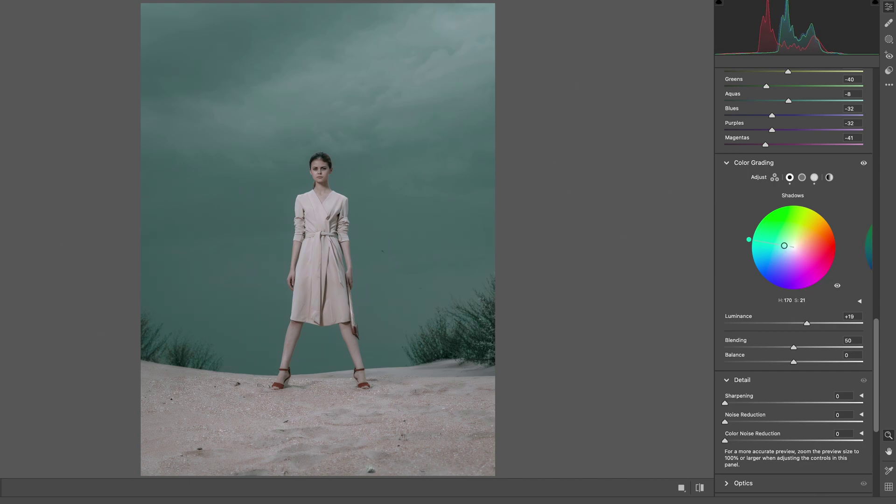
left_click_drag(748, 239, 790, 250)
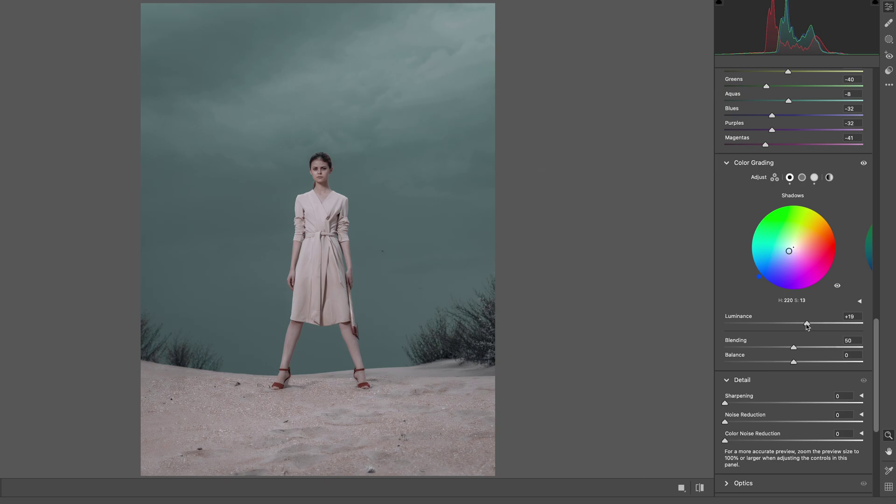
left_click_drag(808, 327, 776, 328)
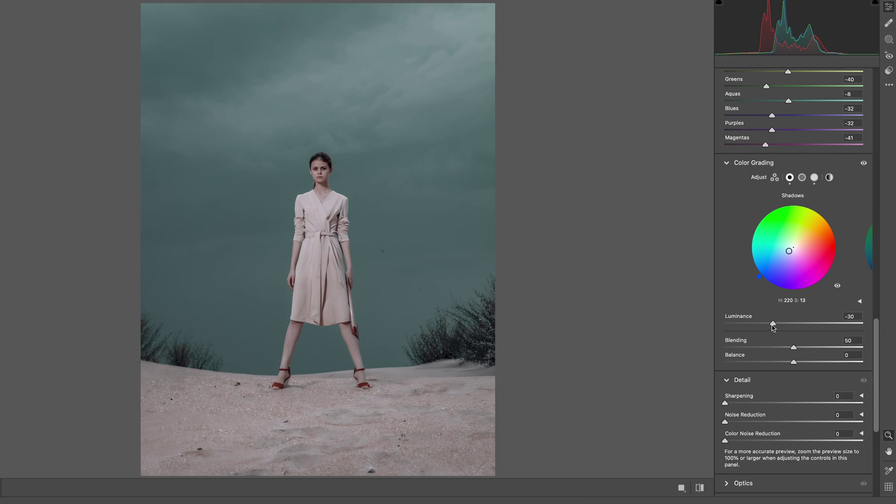
Grade the highlights teal with hue 170 and saturation 17, and set their luminance to +21
left_click(814, 177)
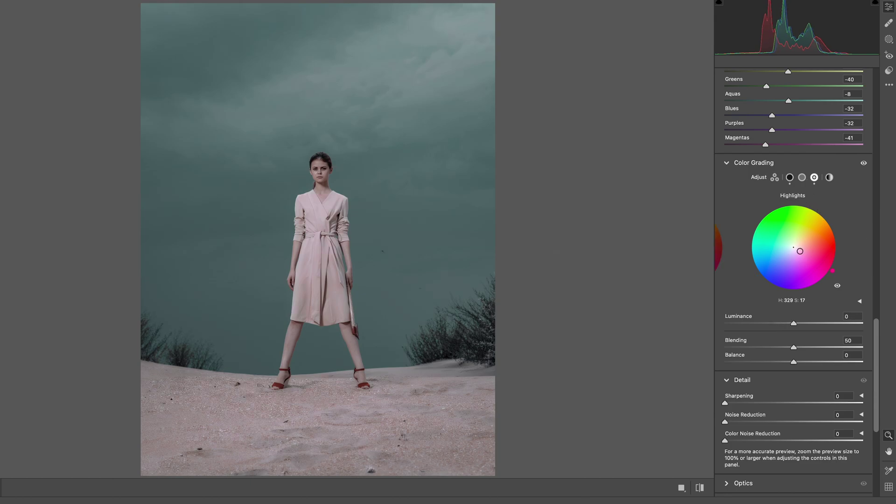
left_click_drag(833, 270, 757, 244)
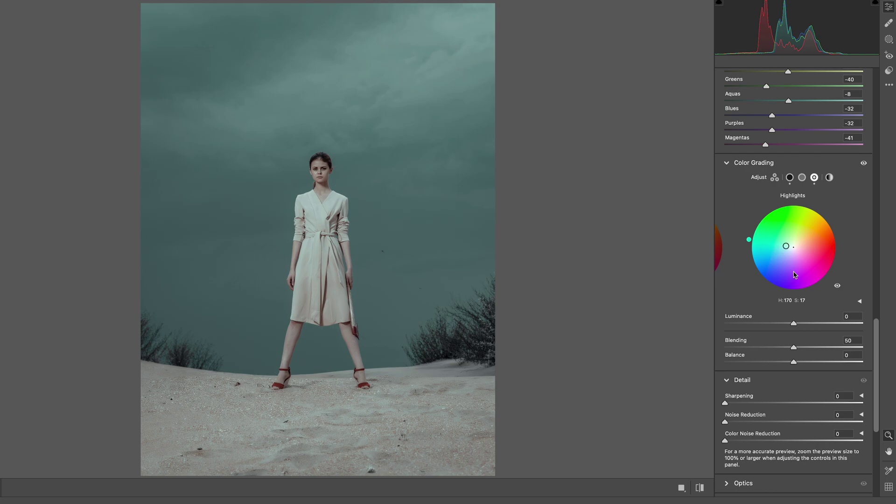
scroll(819, 325, "up", 1)
left_click_drag(794, 326, 808, 326)
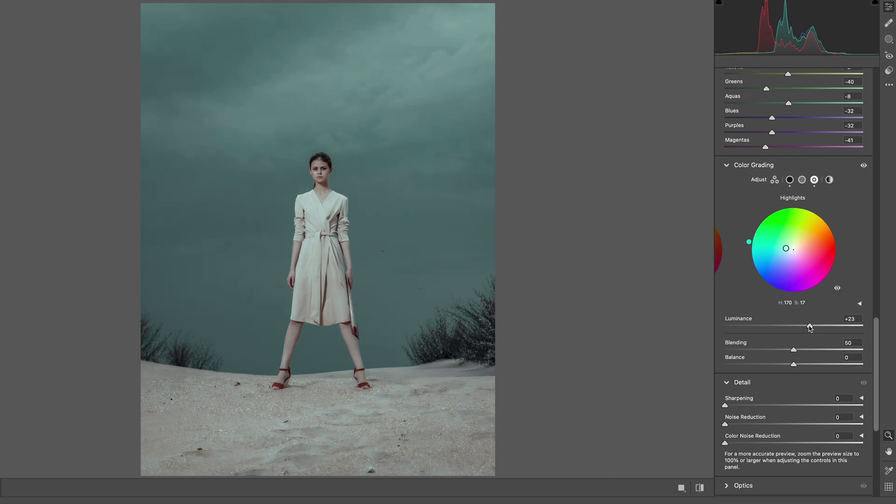
scroll(810, 329, "up", 1)
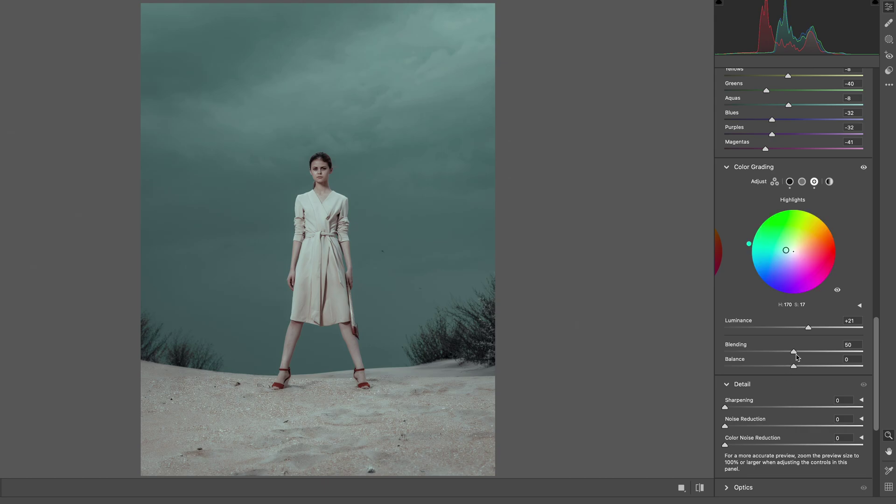
Set the color grading Blending to 100 and Balance to -11
left_click_drag(794, 351, 879, 358)
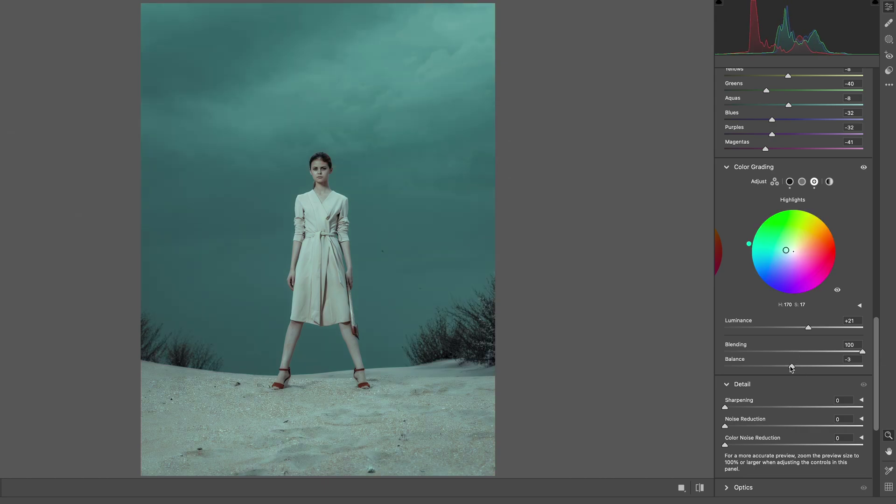
left_click_drag(789, 368, 787, 368)
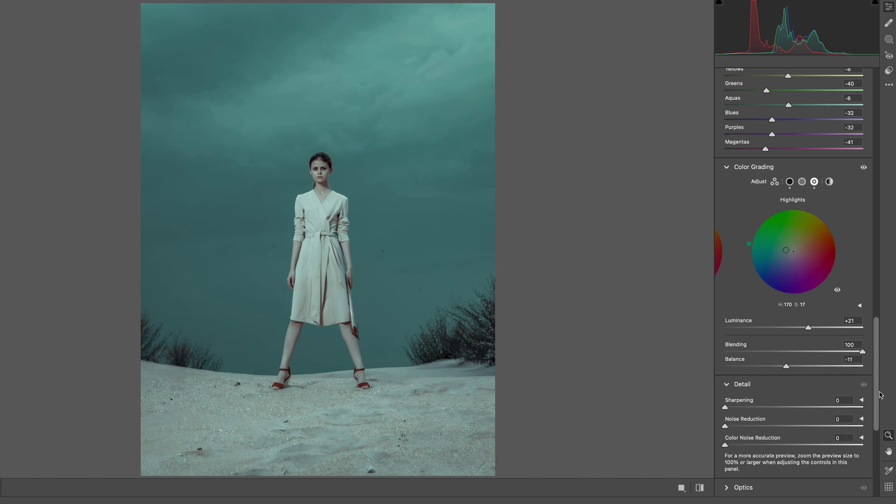
Set Sharpening to 16, Noise Reduction to 20 and Color Noise Reduction to 25
left_click_drag(878, 406, 879, 481)
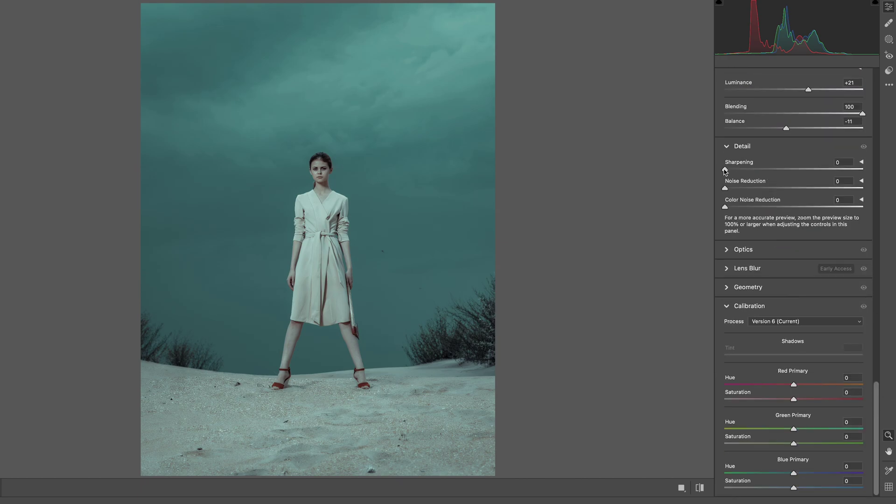
left_click_drag(725, 170, 738, 205)
Calibrate the red primary to hue +35 and saturation +18, and adjust the green and blue primaries
left_click_drag(795, 384, 812, 388)
mouse_move(793, 399)
left_mouse_down()
mouse_move(785, 401)
mouse_move(802, 401)
left_mouse_up()
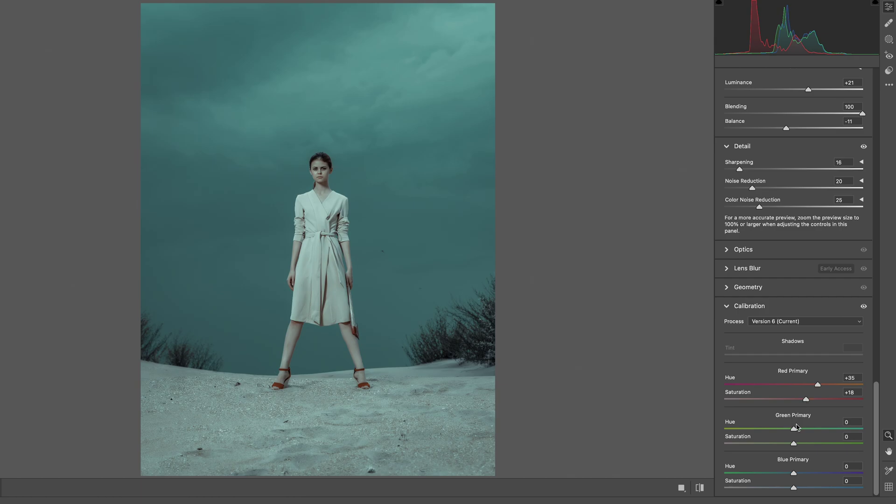
left_click_drag(793, 427, 808, 488)
Shape the parametric curve with Highlights +11, Lights -2, Darks +25 and Shadows +36
scroll(878, 440, "up", 15)
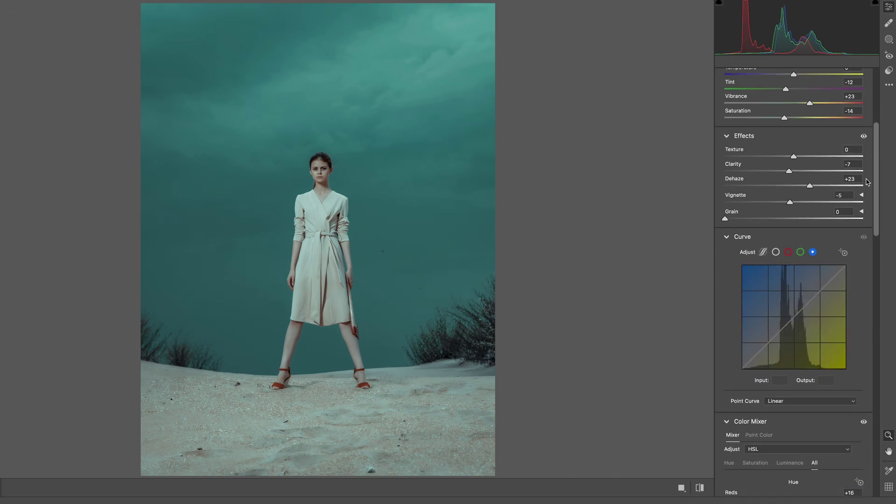
left_click(763, 290)
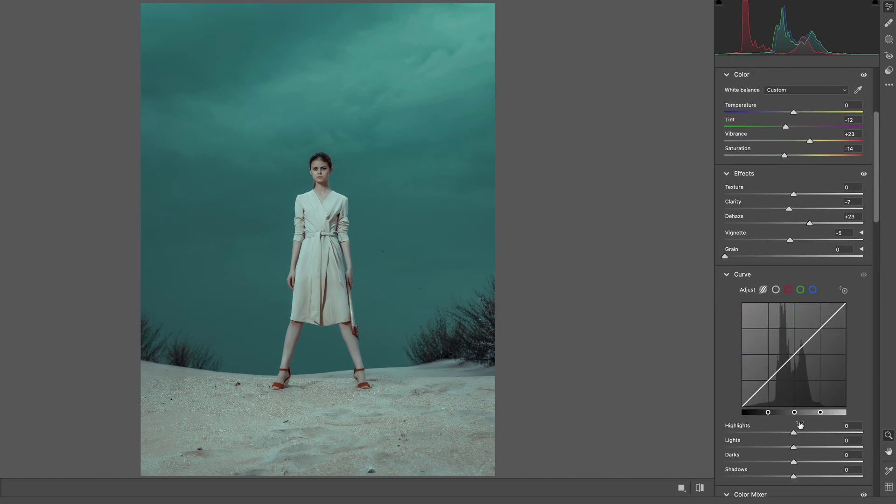
scroll(793, 388, "down", 3)
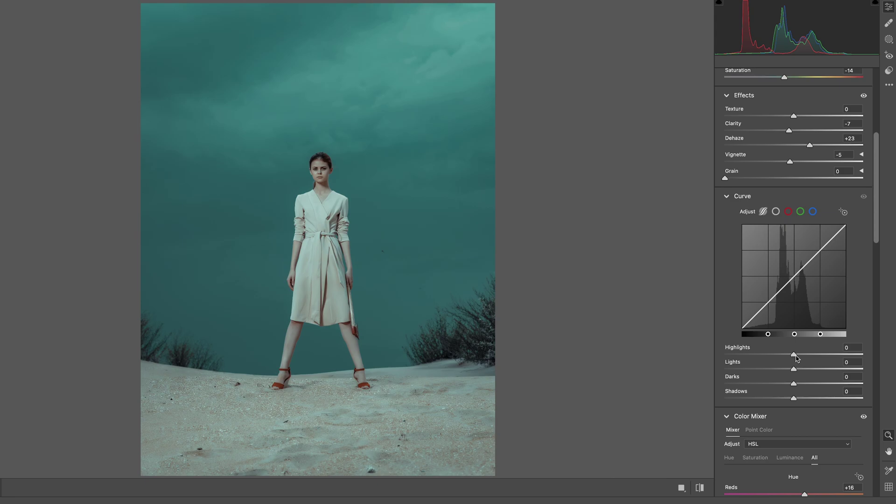
left_click_drag(793, 355, 821, 398)
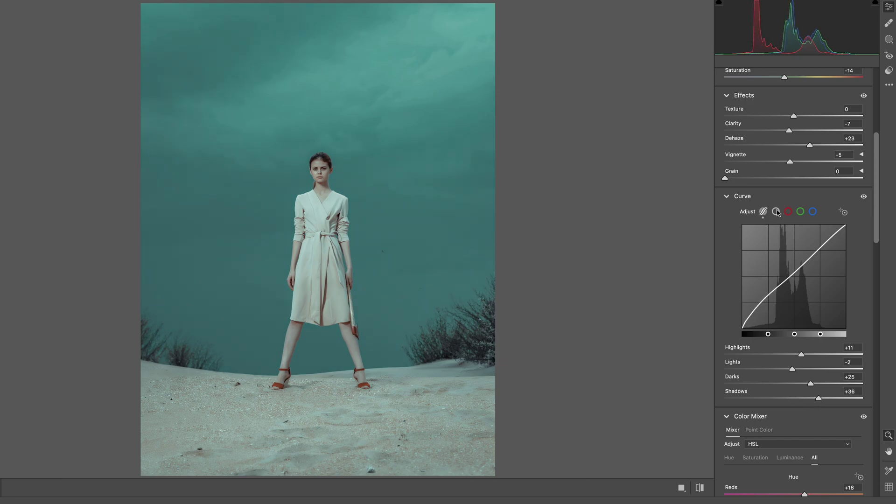
Shape the RGB point curve: raise the black point to output 15, lower an upper-tone point, and place a lower-tone point at input 84, output 77
left_click(776, 212)
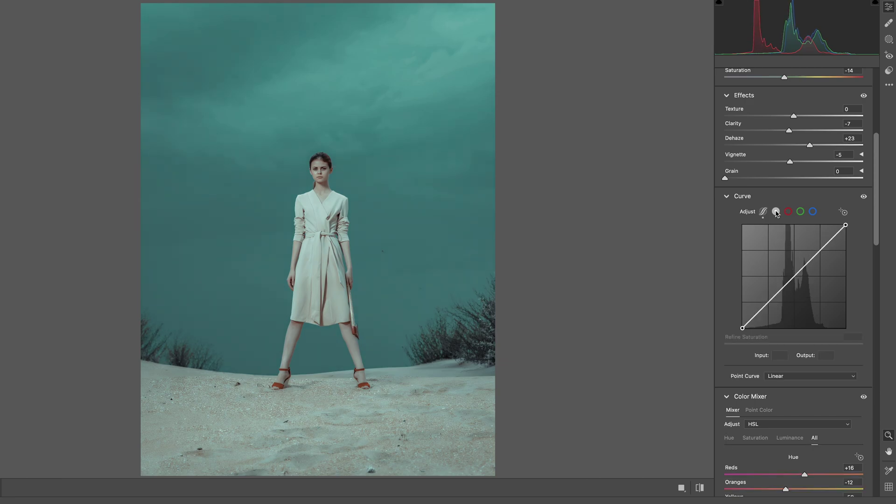
left_click(772, 298)
left_click_drag(815, 254, 815, 261)
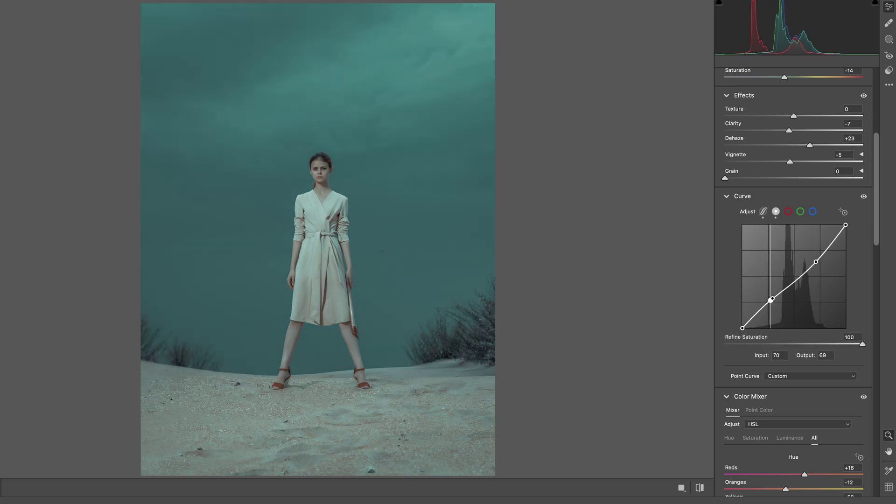
left_click_drag(771, 298, 775, 298)
left_click_drag(742, 328, 742, 322)
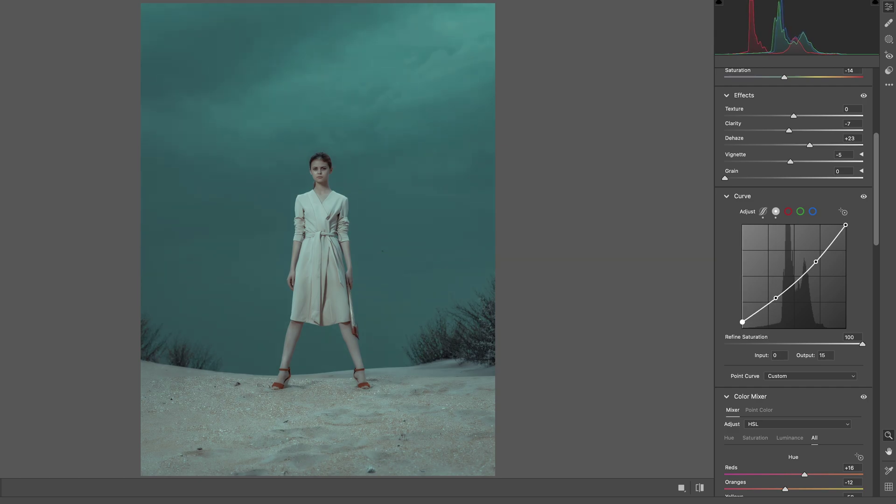
left_click_drag(775, 297, 776, 297)
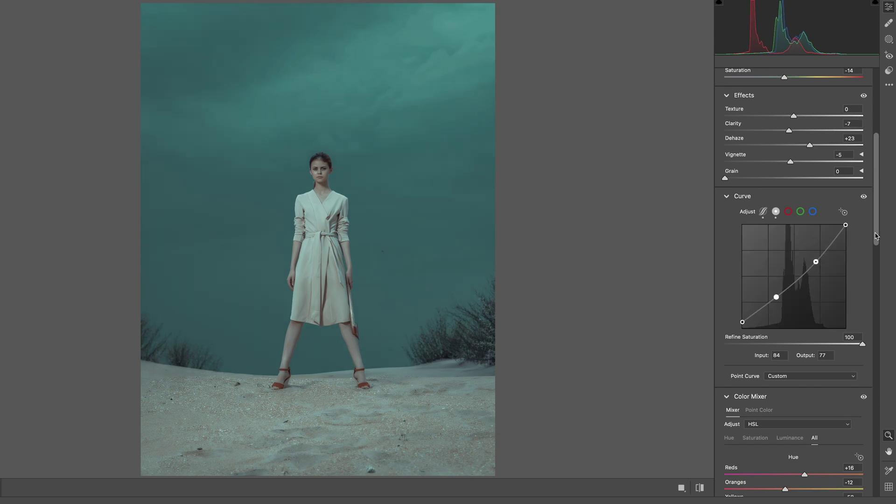
Shape the red channel curve into an S with an upper point at input 174, output 198 and a shadow point at input 28, output 11
left_click(788, 211)
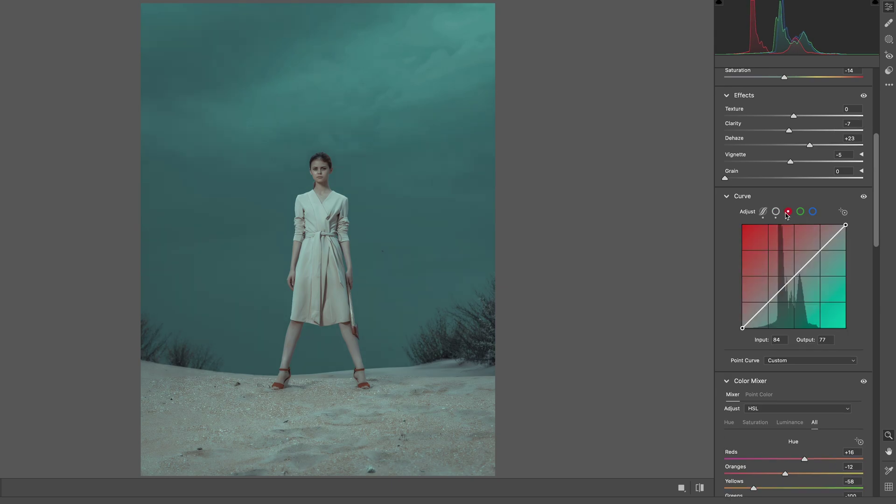
left_click(769, 301)
left_click(797, 277)
left_click(820, 251)
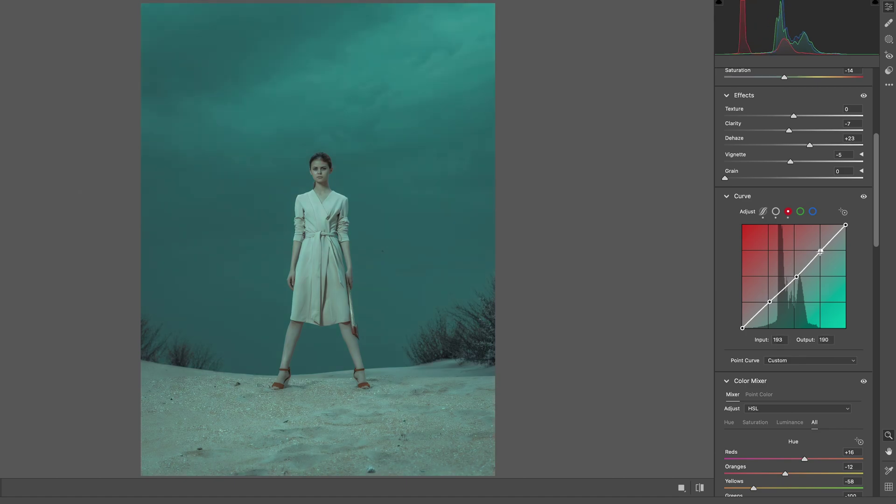
left_click_drag(820, 252, 812, 248)
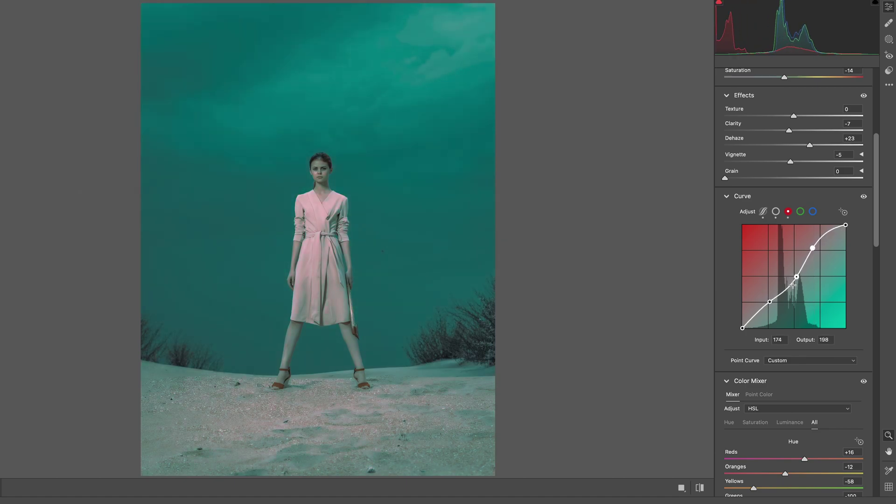
left_click_drag(796, 277, 754, 324)
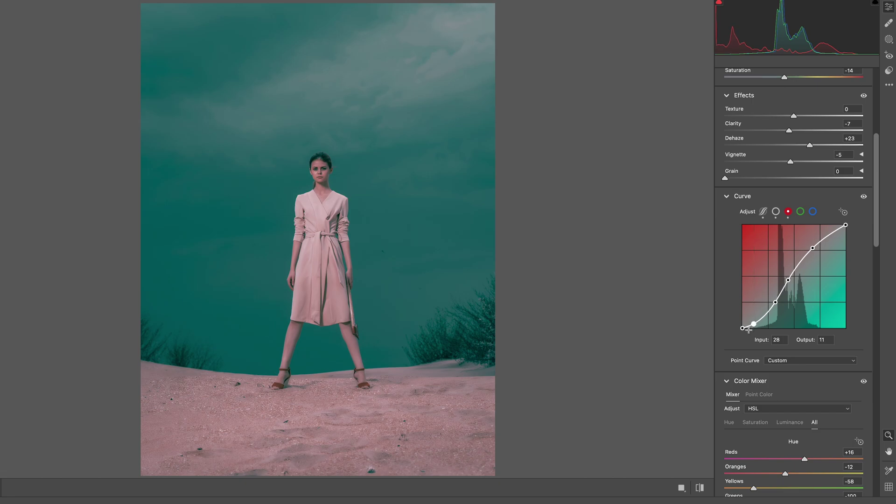
Shape the green channel curve into an S with lowered shadow points and an upper point at input 175, output 204
left_click(800, 212)
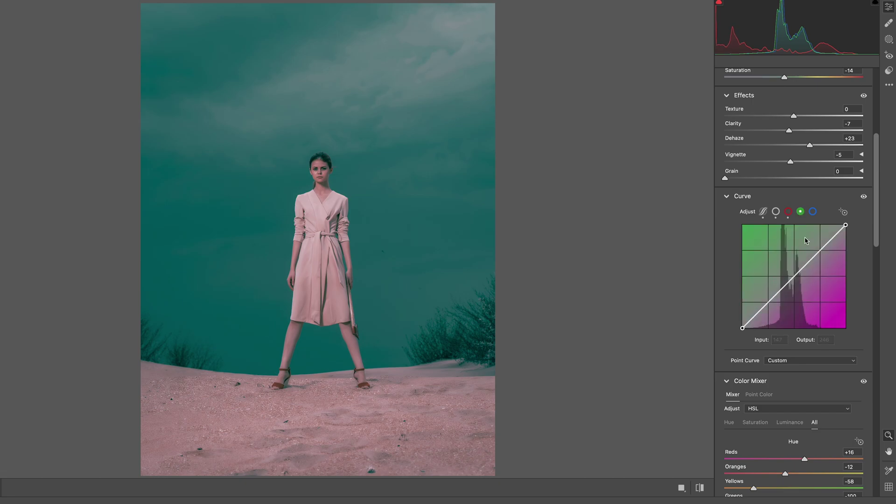
left_click(818, 252)
left_click(793, 279)
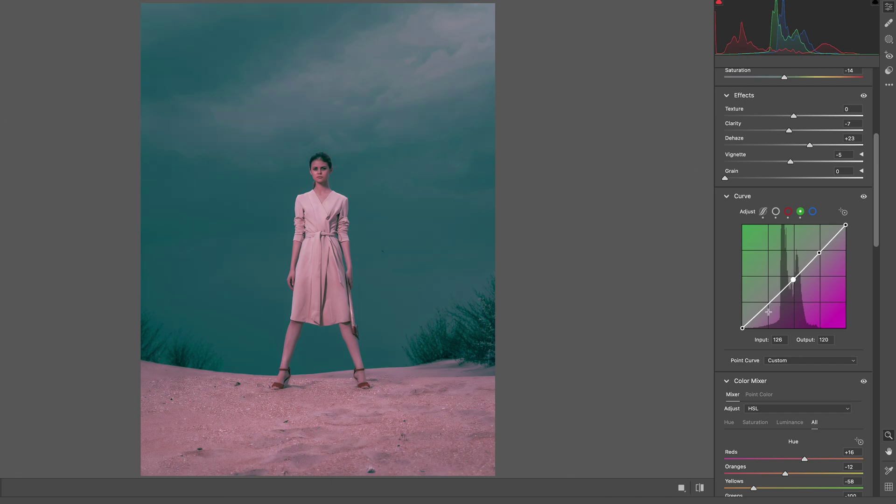
left_click(770, 303)
left_click_drag(754, 317, 786, 284)
left_click_drag(819, 252, 813, 245)
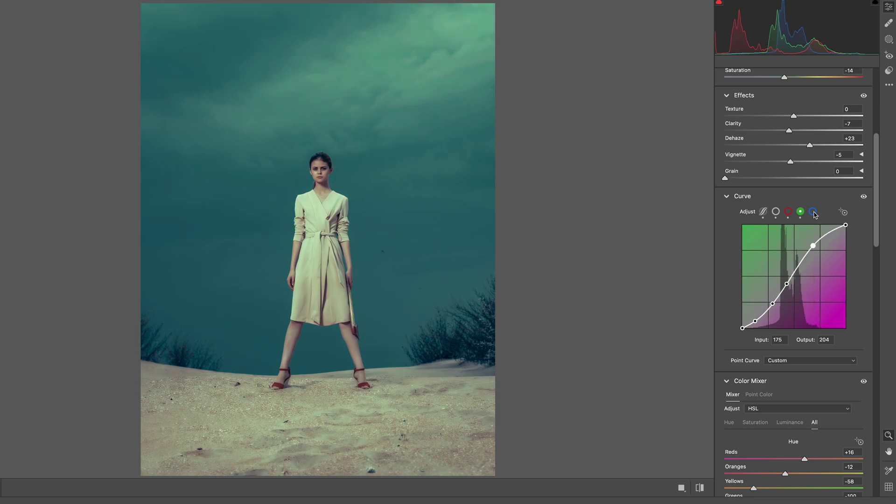
Shape the blue channel curve into an S with a shadow point at input 29, output 14 and an upper point at input 178, output 196
left_click(812, 211)
left_click(819, 252)
left_click_drag(794, 275, 793, 279)
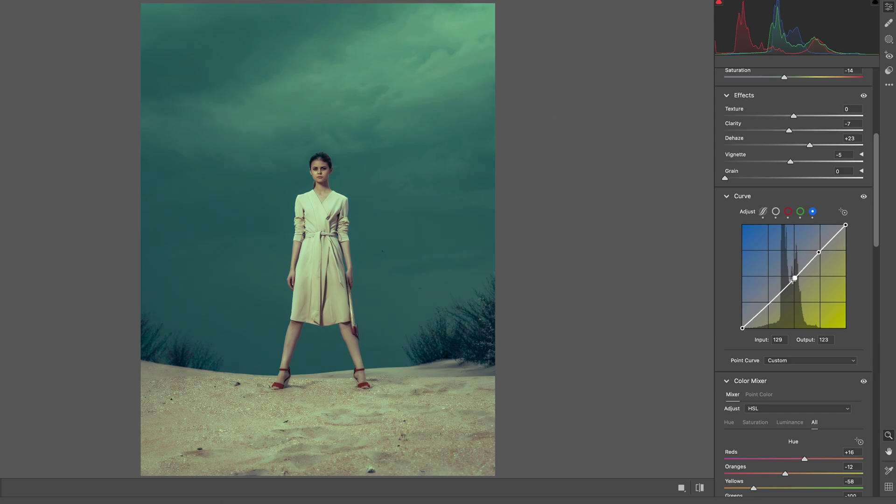
left_click(768, 304)
mouse_move(752, 318)
left_mouse_down()
mouse_move(793, 279)
mouse_move(754, 322)
left_mouse_up()
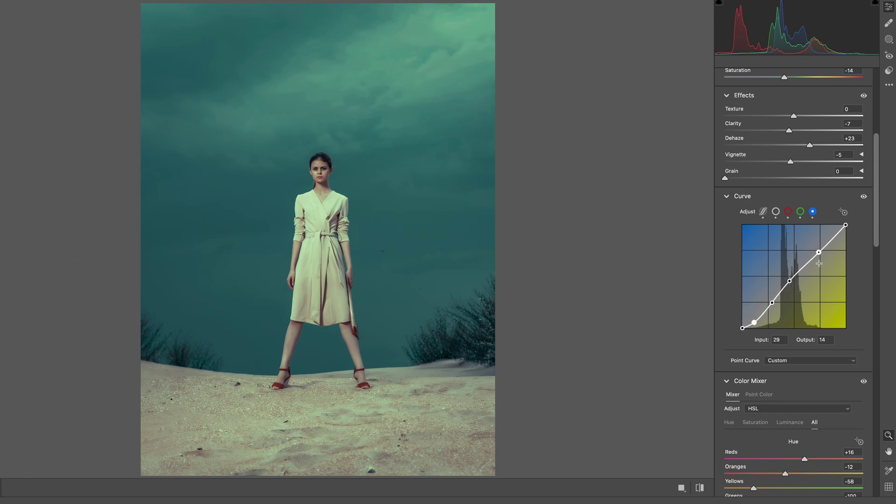
left_click_drag(819, 253, 815, 249)
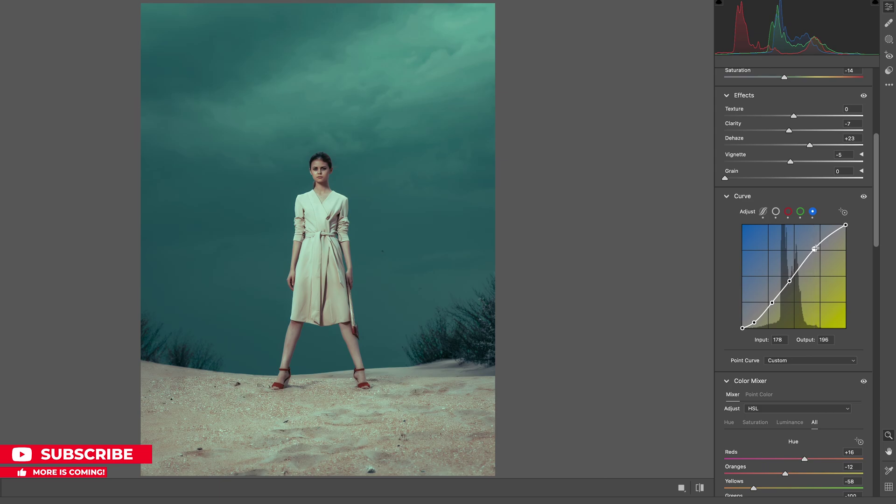
Collapse all adjustment sections and cycle through the before/after views to compare the grade with the original photo
right_click(730, 214)
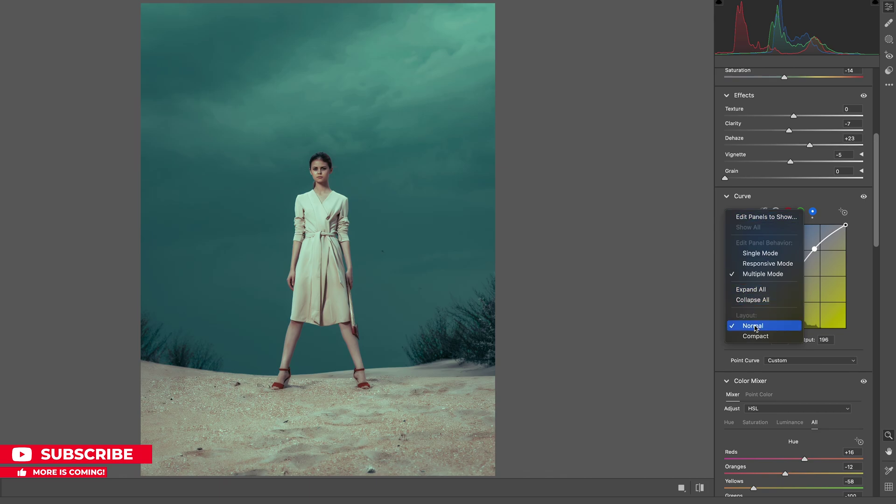
left_click(752, 302)
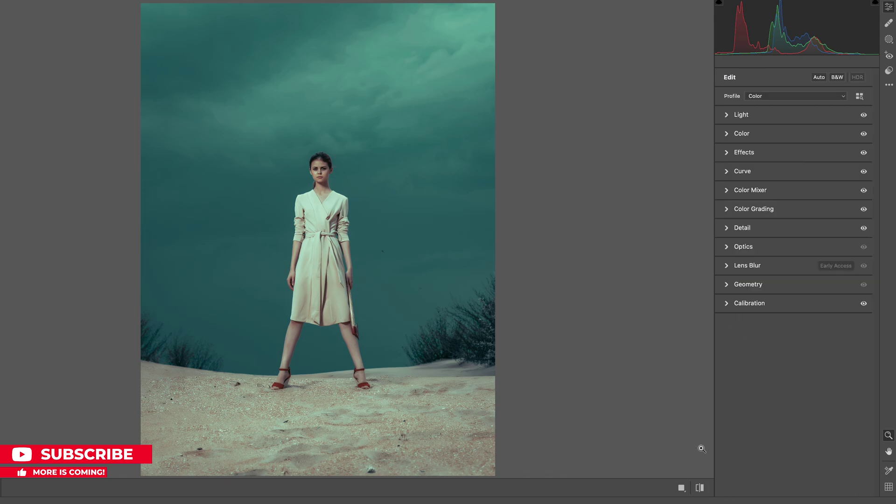
left_click(699, 487)
left_click(698, 487)
left_click(698, 487)
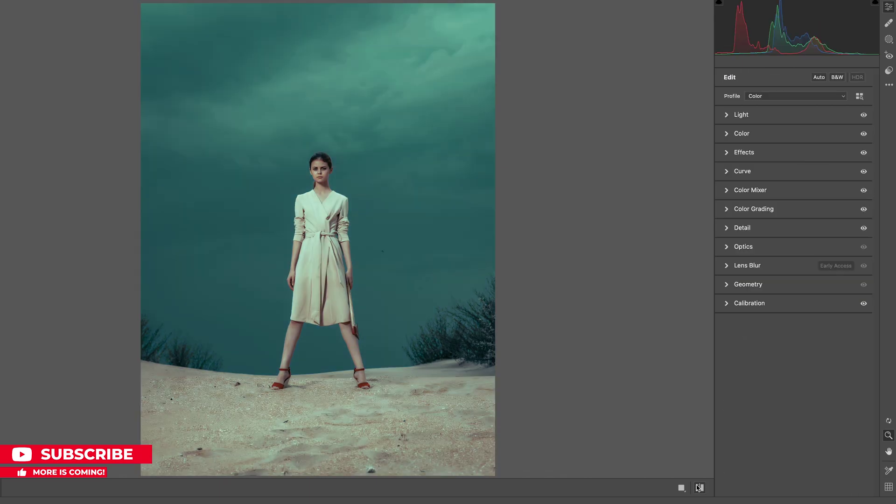